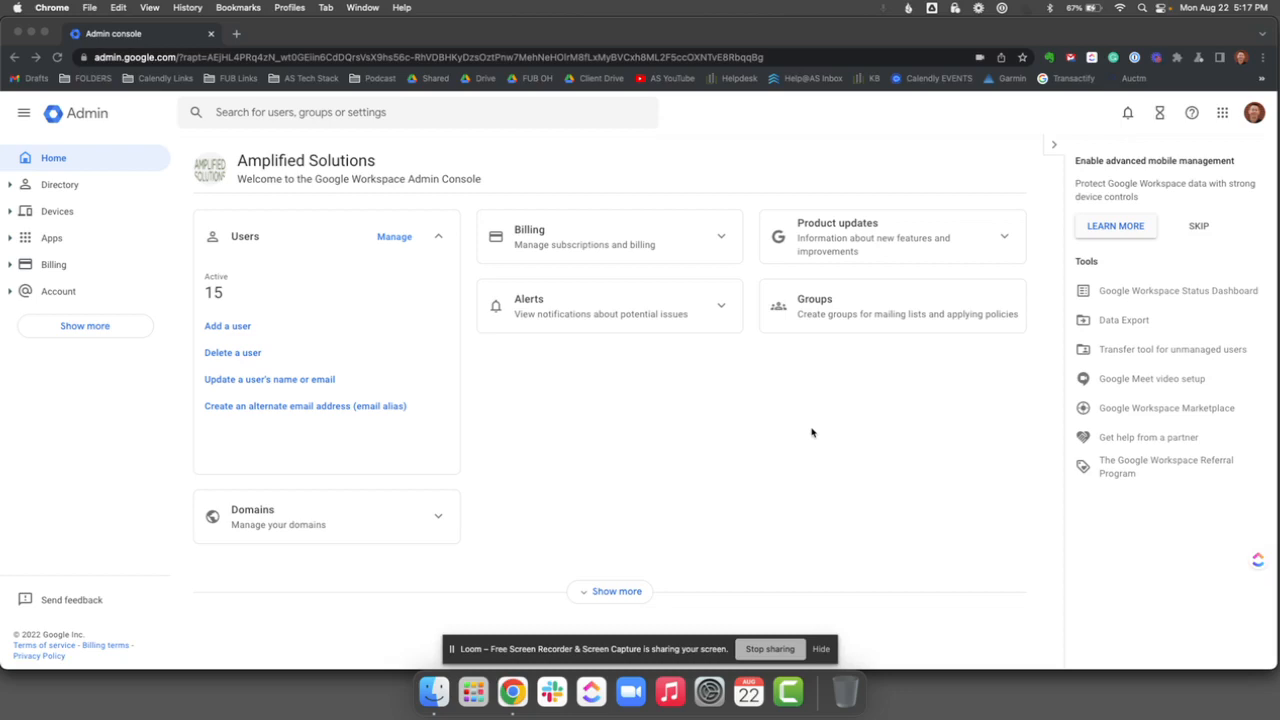
Step: Open the signed-in admin's account from the user list and view its alternate email addresses under User information
{"action": "left_click", "coordinate": [1053, 147]}
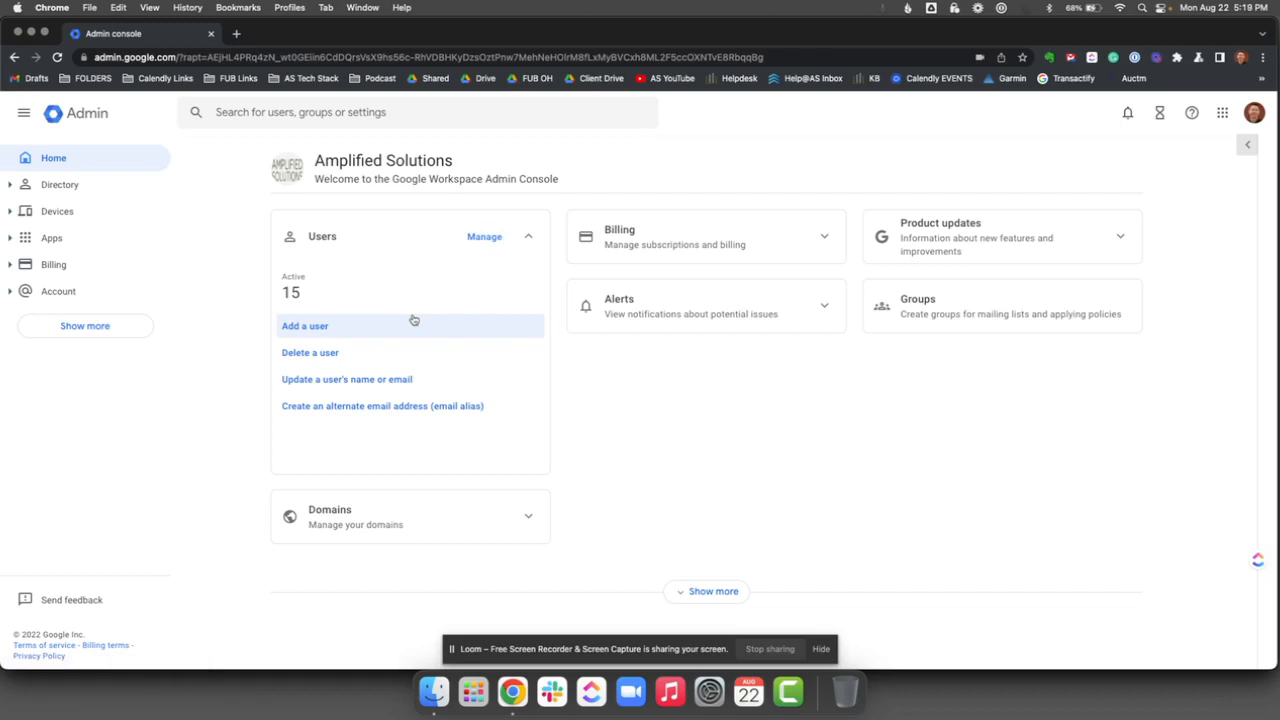
{"action": "left_click", "coordinate": [488, 238]}
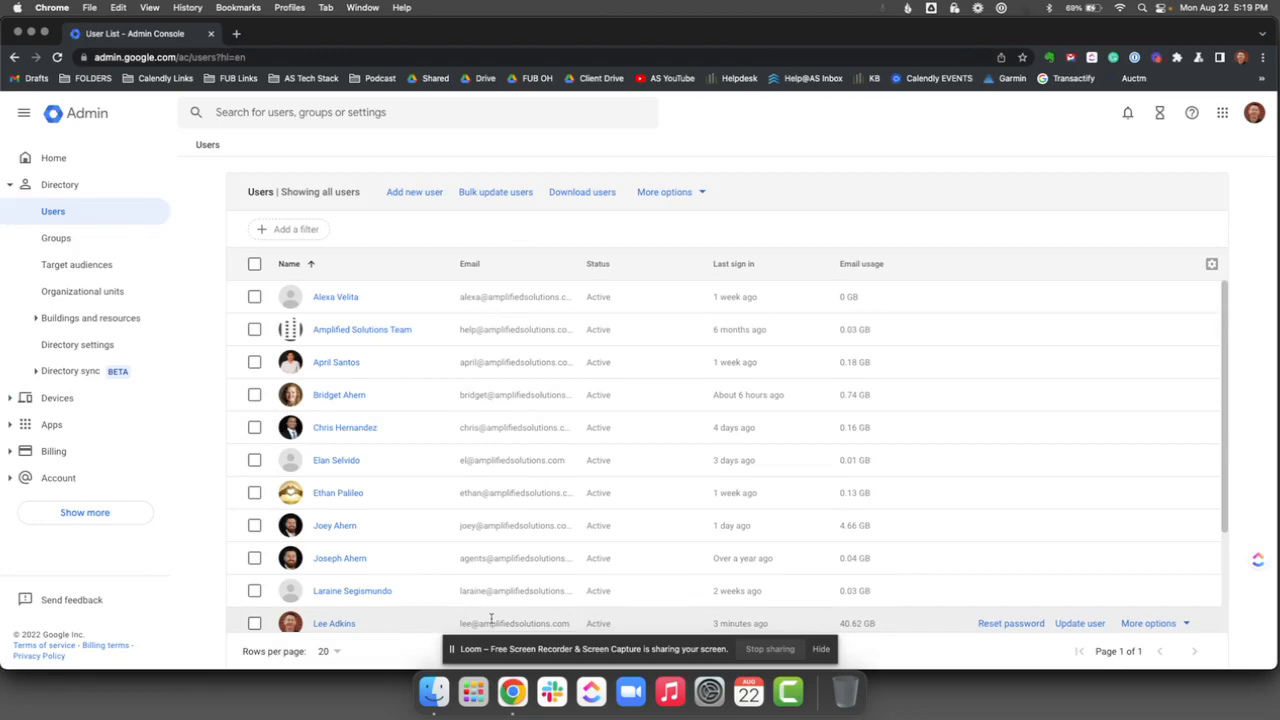
{"action": "left_click", "coordinate": [333, 623]}
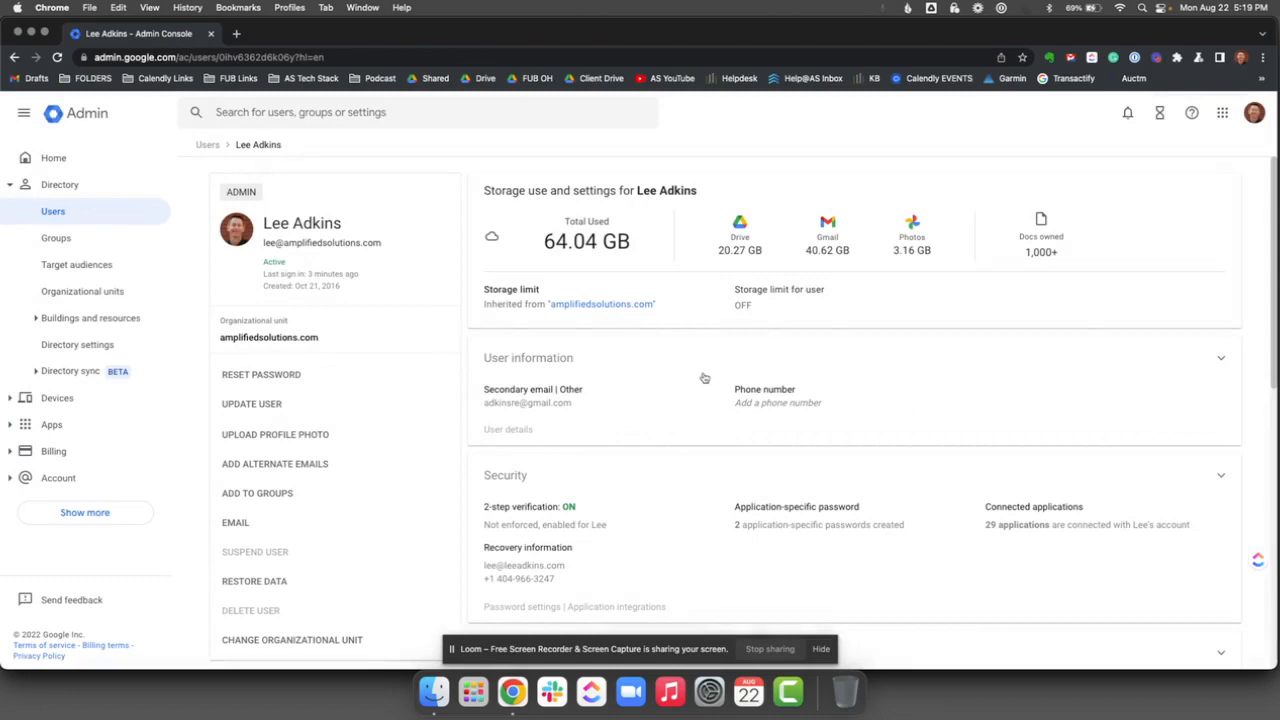
{"action": "left_click", "coordinate": [646, 399]}
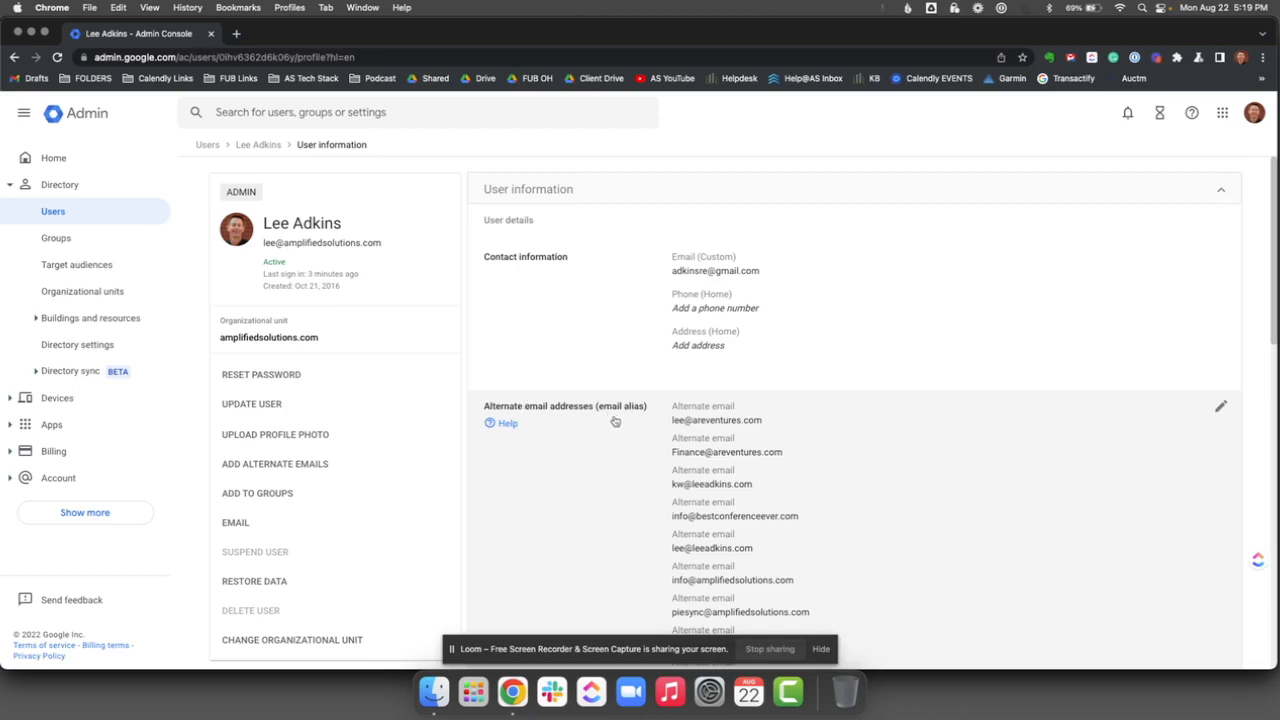
{"action": "scroll", "coordinate": [619, 426], "scroll_direction": "down", "scroll_amount": 8}
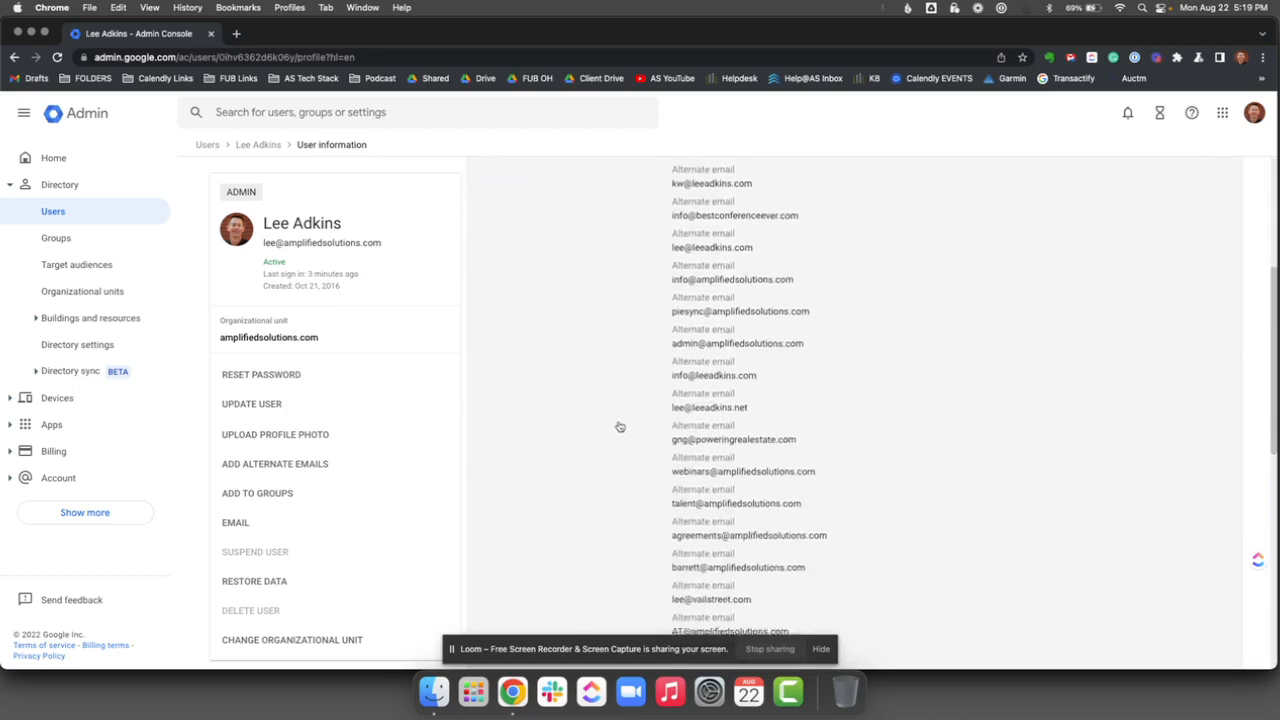
{"action": "scroll", "coordinate": [620, 426], "scroll_direction": "up", "scroll_amount": 7}
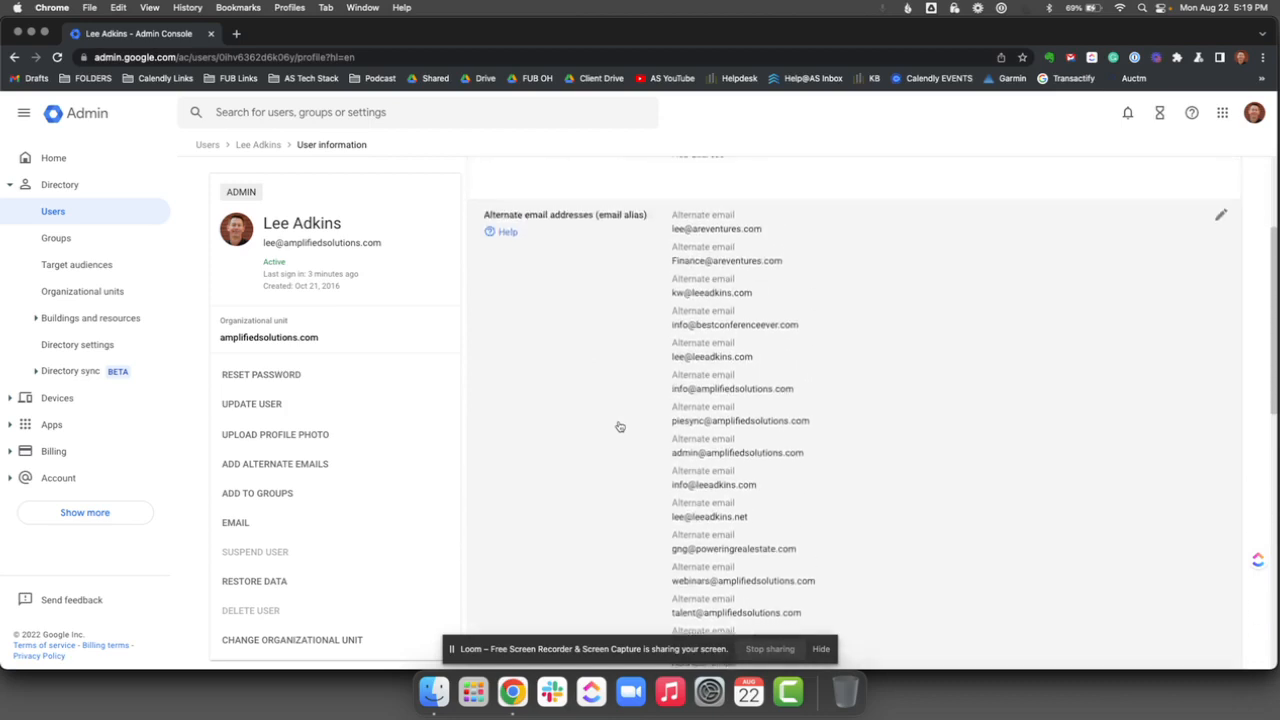
Step: Try to add a new alternate email alias on the amplifiedsolutions.com domain to this user
{"action": "left_click", "coordinate": [1221, 286]}
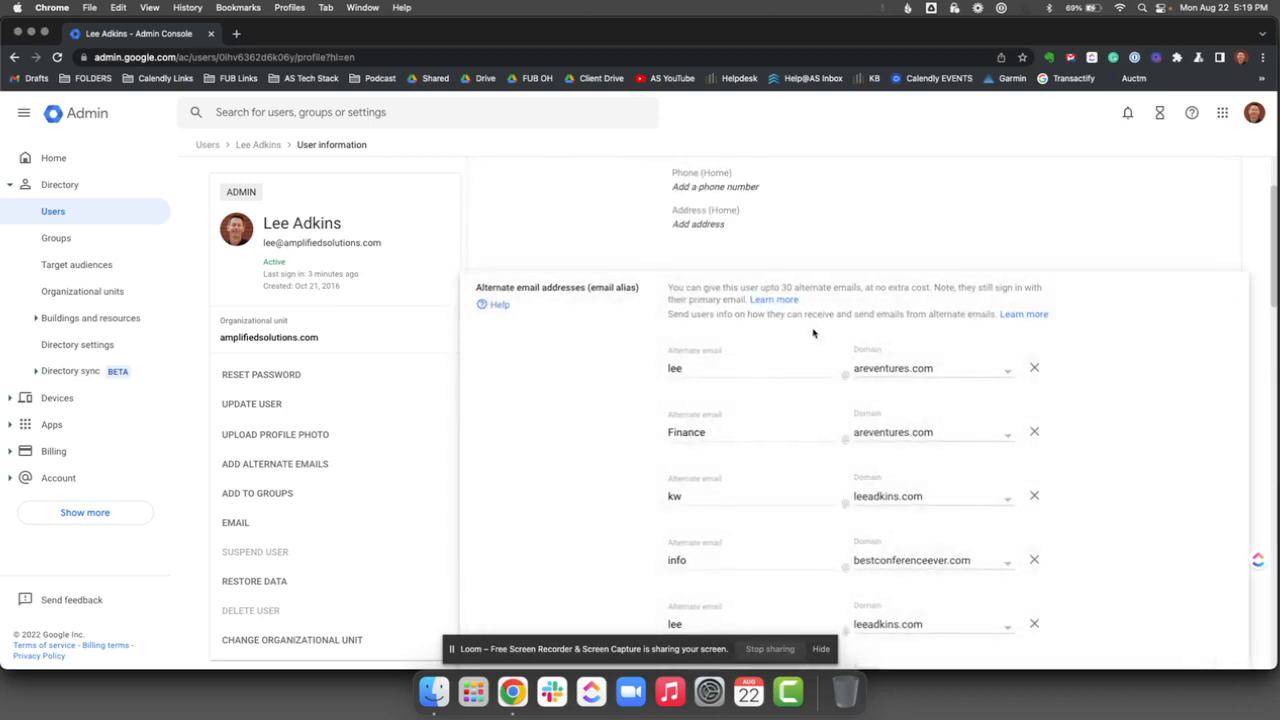
{"action": "scroll", "coordinate": [720, 390], "scroll_direction": "down", "scroll_amount": 15}
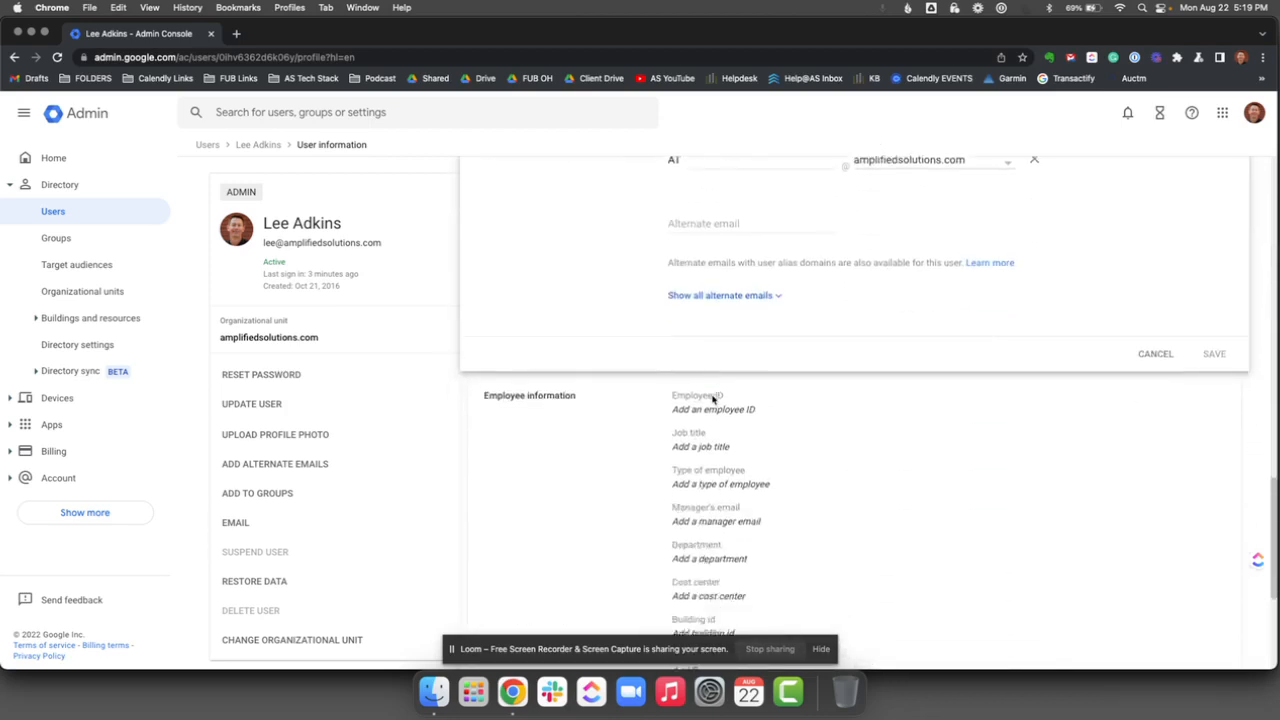
{"action": "scroll", "coordinate": [712, 398], "scroll_direction": "up", "scroll_amount": 6}
{"action": "left_click", "coordinate": [712, 422]}
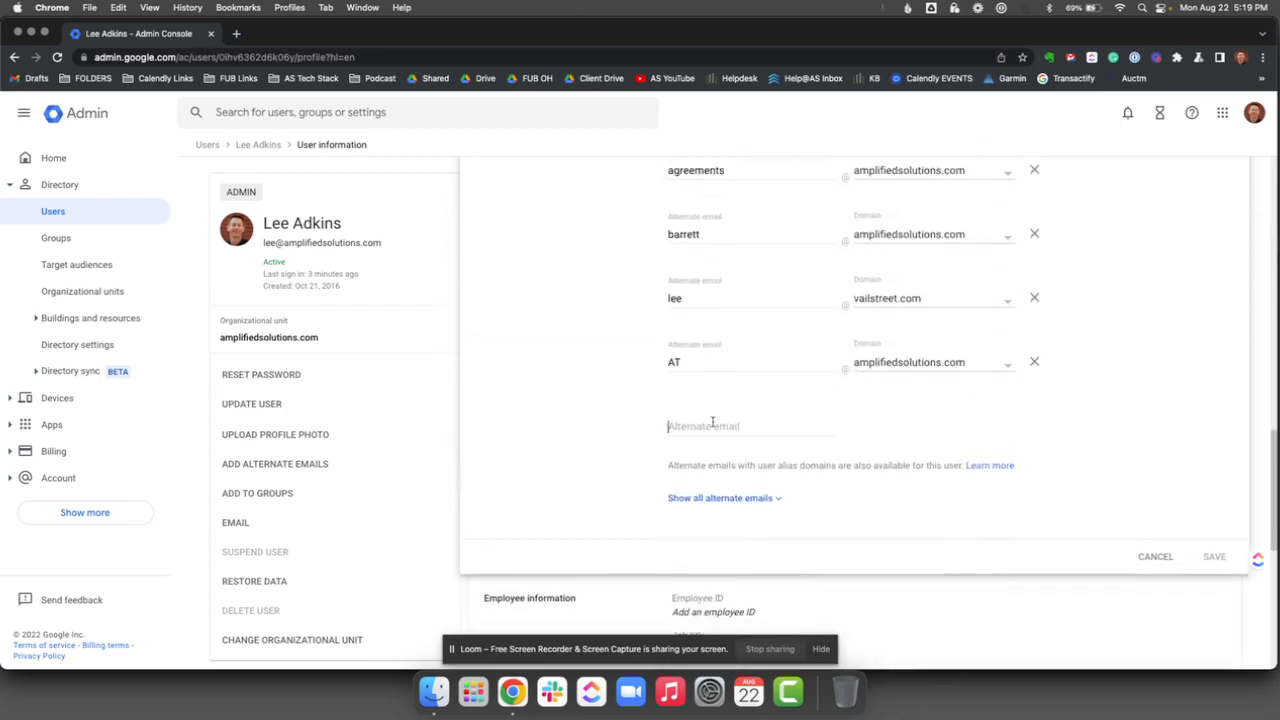
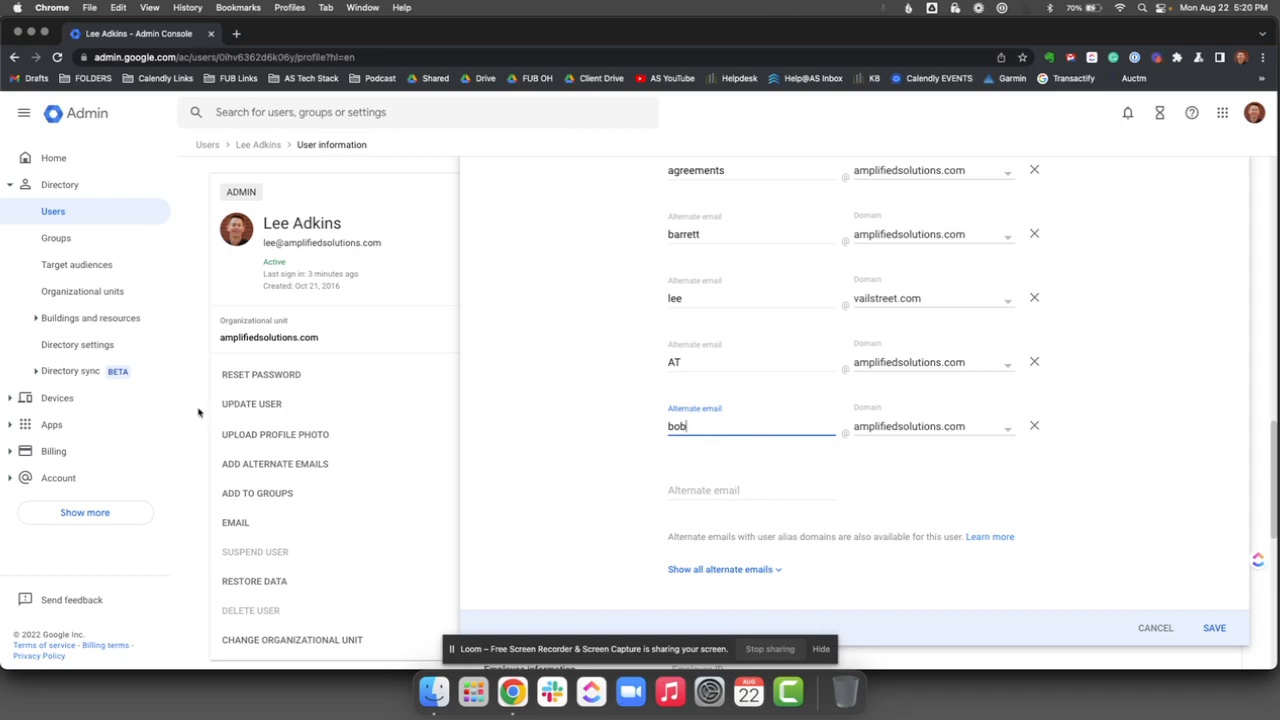
Step: Discard the unsaved alternate email alias when leaving the user's profile
{"action": "left_click", "coordinate": [10, 427]}
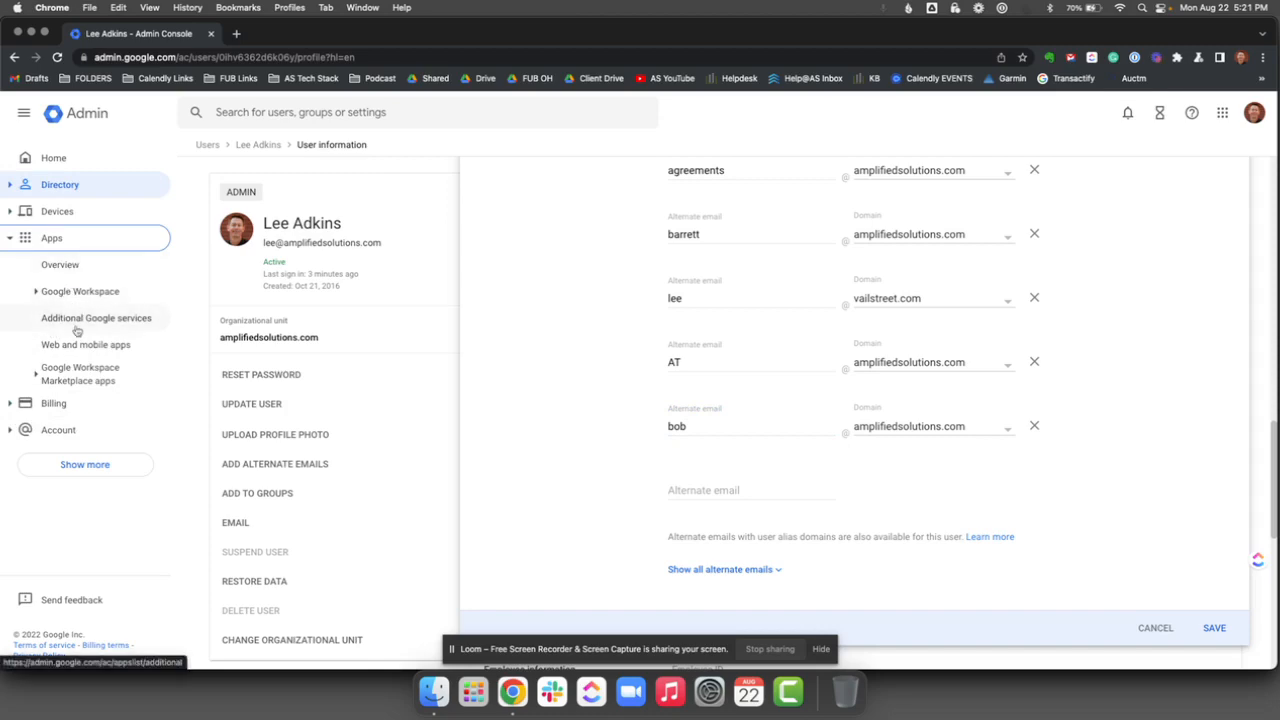
{"action": "left_click", "coordinate": [78, 322]}
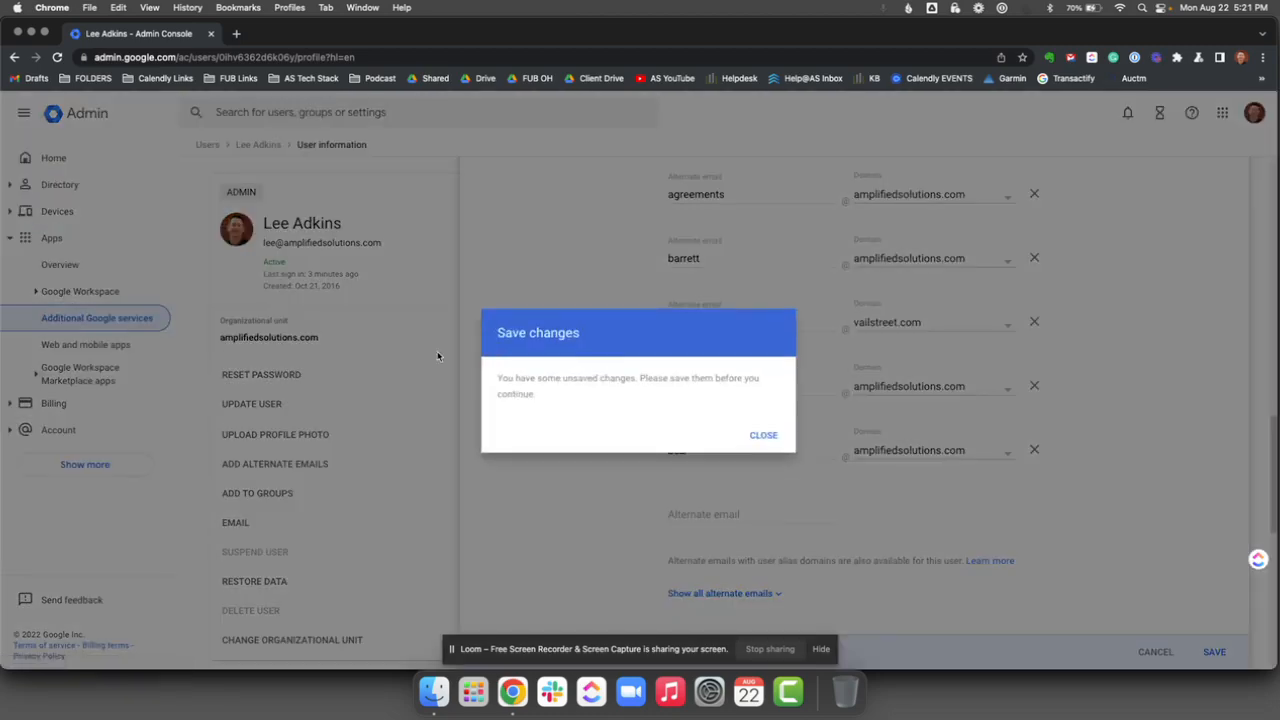
{"action": "left_click", "coordinate": [766, 436]}
{"action": "left_click", "coordinate": [1176, 652]}
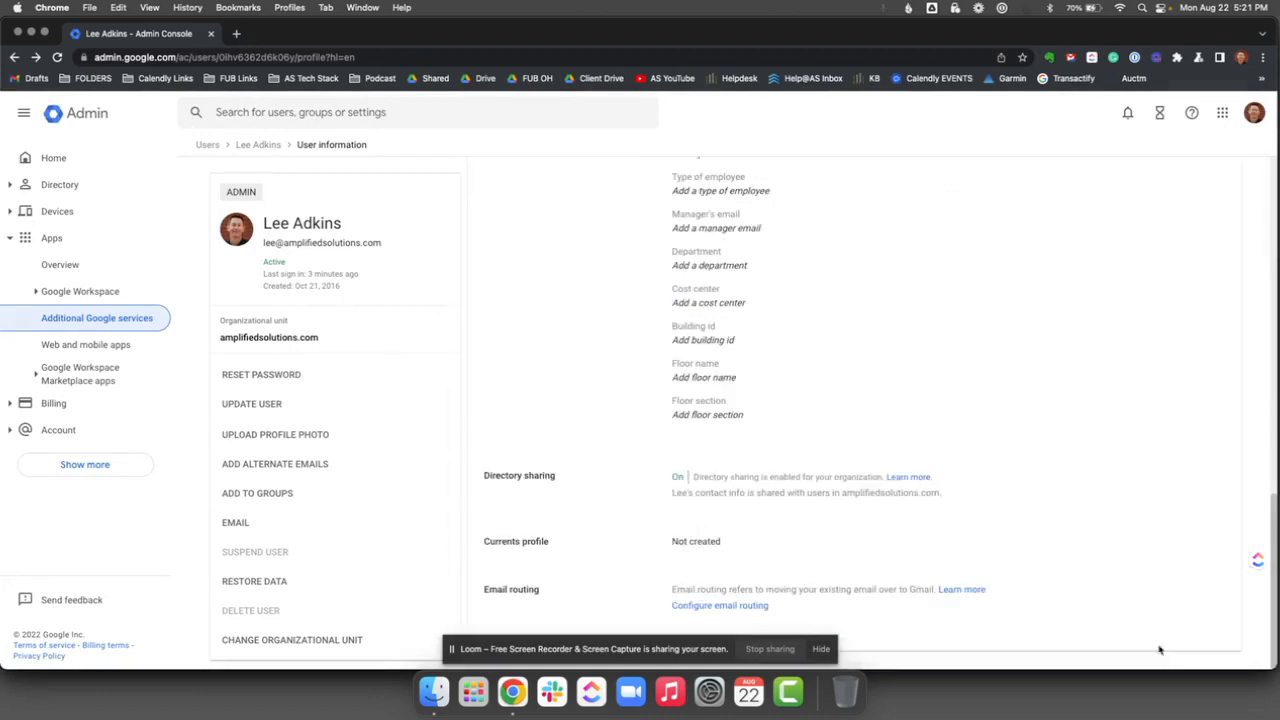
Step: Look through the list of Additional Google services and their service status
{"action": "left_click", "coordinate": [107, 322]}
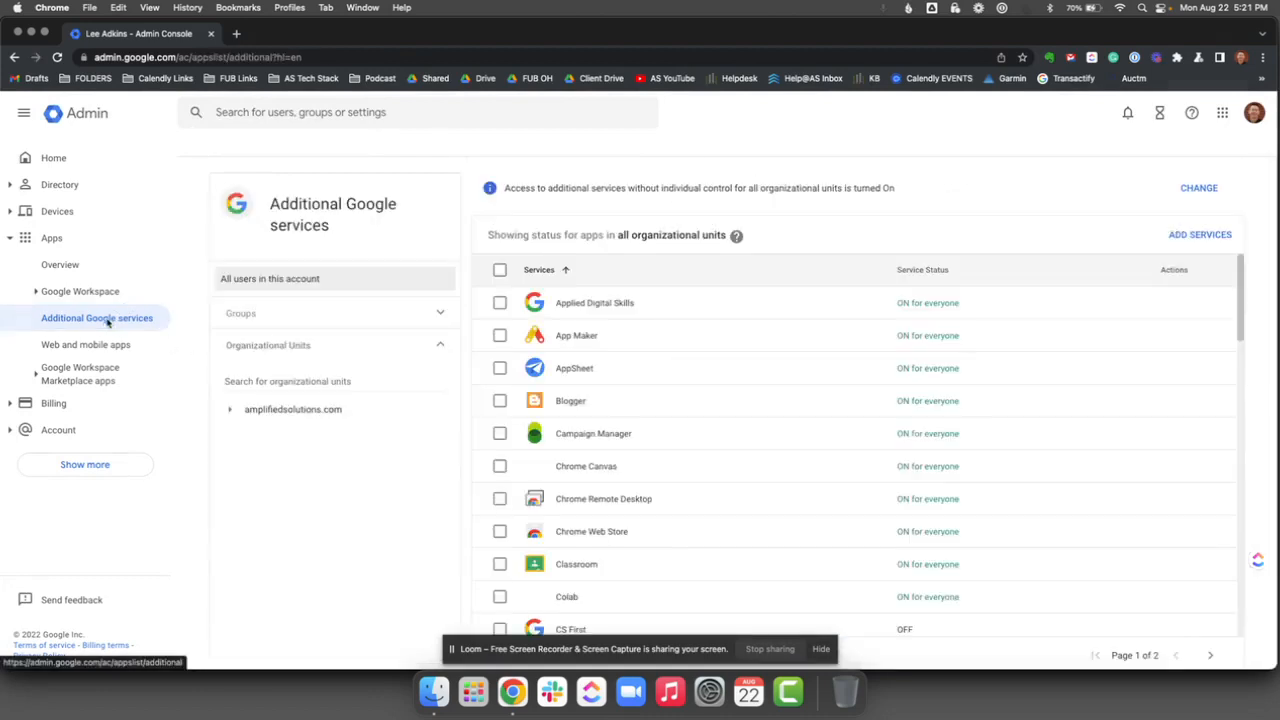
{"action": "scroll", "coordinate": [640, 485], "scroll_direction": "down", "scroll_amount": 5}
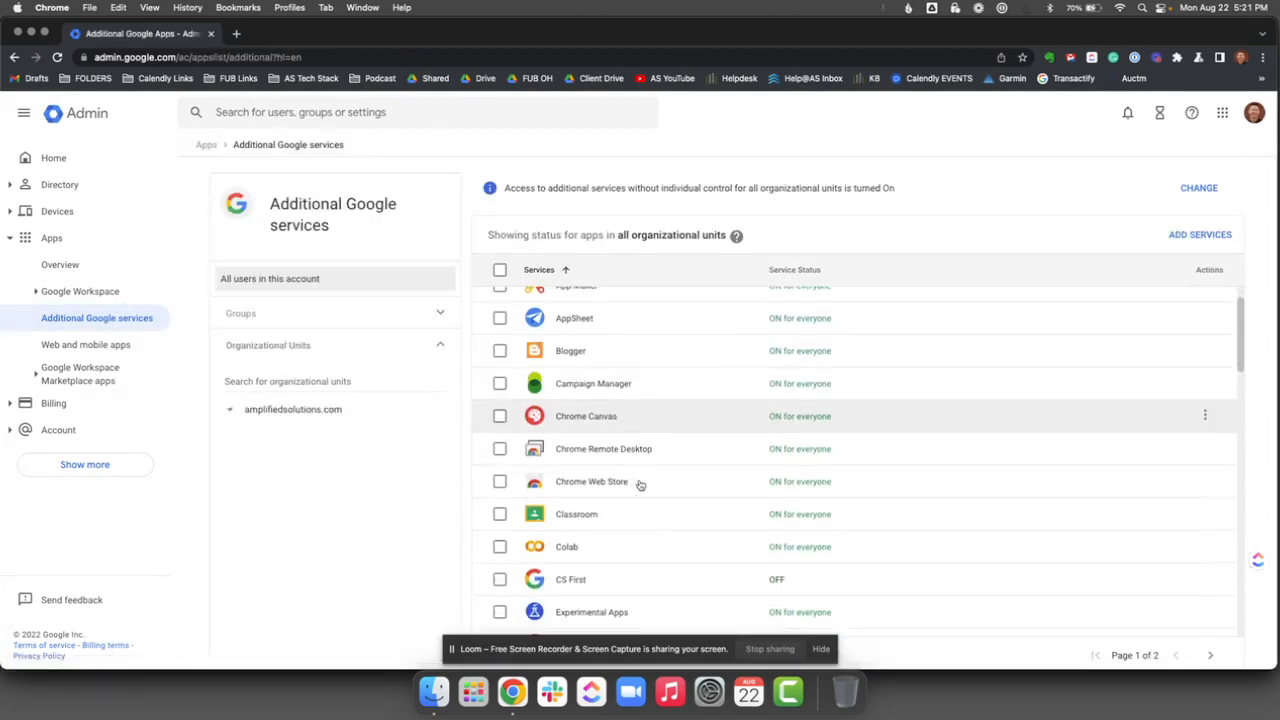
{"action": "scroll", "coordinate": [640, 485], "scroll_direction": "up", "scroll_amount": 5}
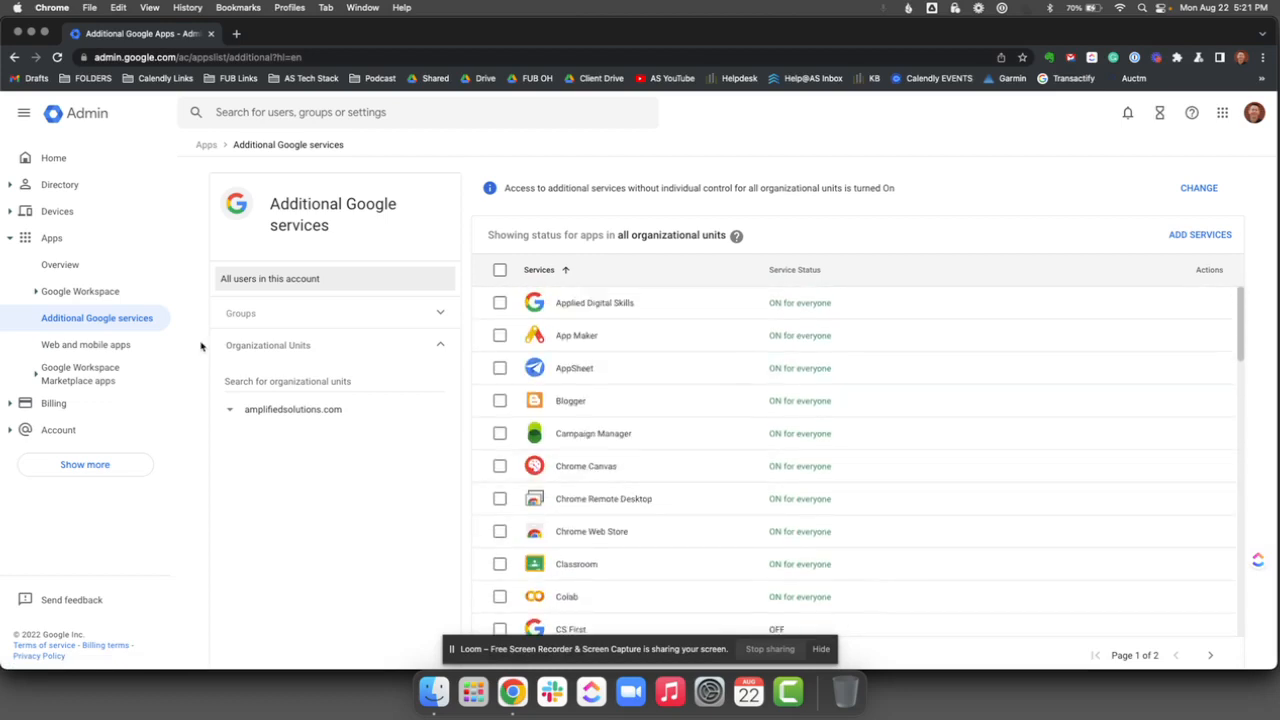
Step: Open the Default routing settings for Gmail within the Google Workspace apps
{"action": "left_click", "coordinate": [77, 290]}
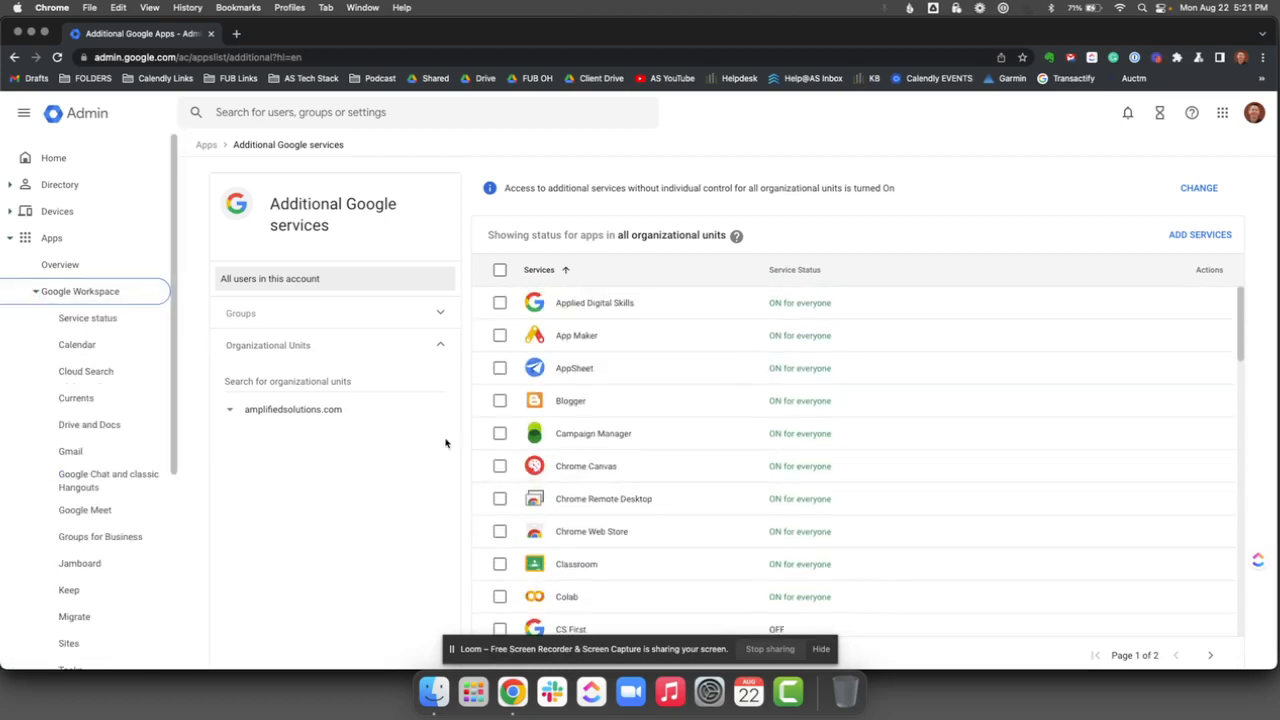
{"action": "left_click", "coordinate": [71, 454]}
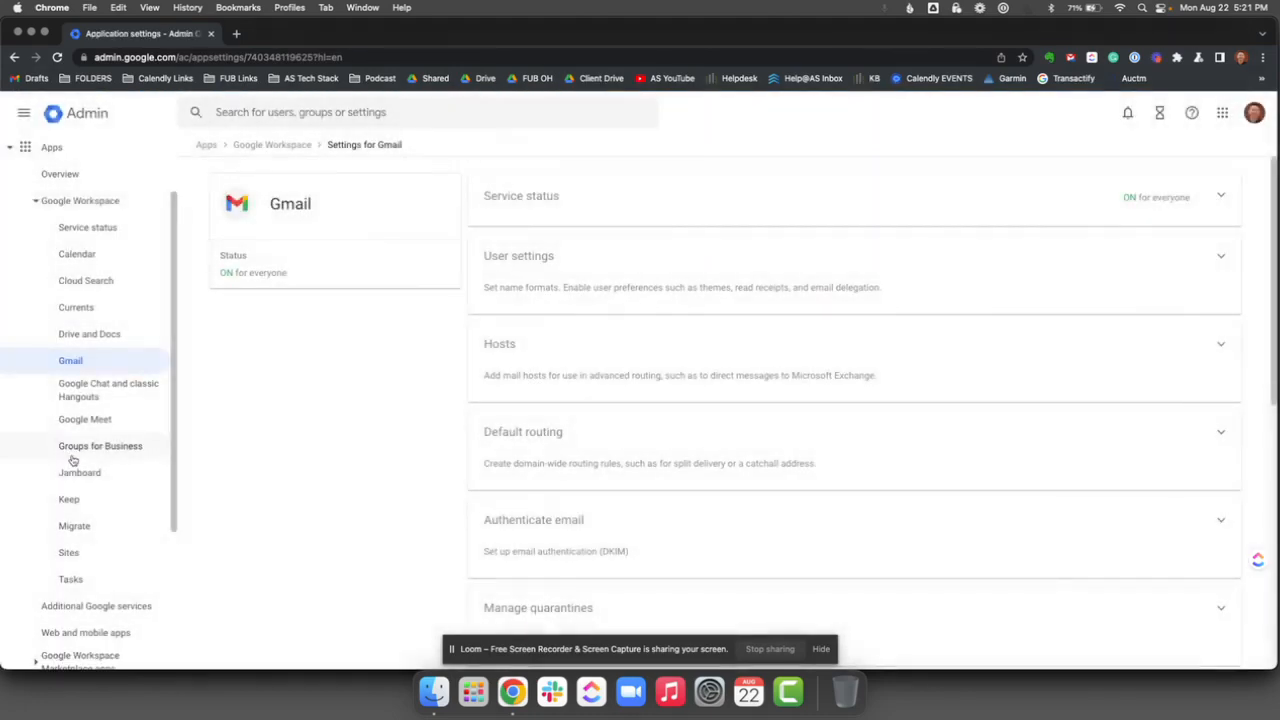
{"action": "left_click", "coordinate": [675, 457]}
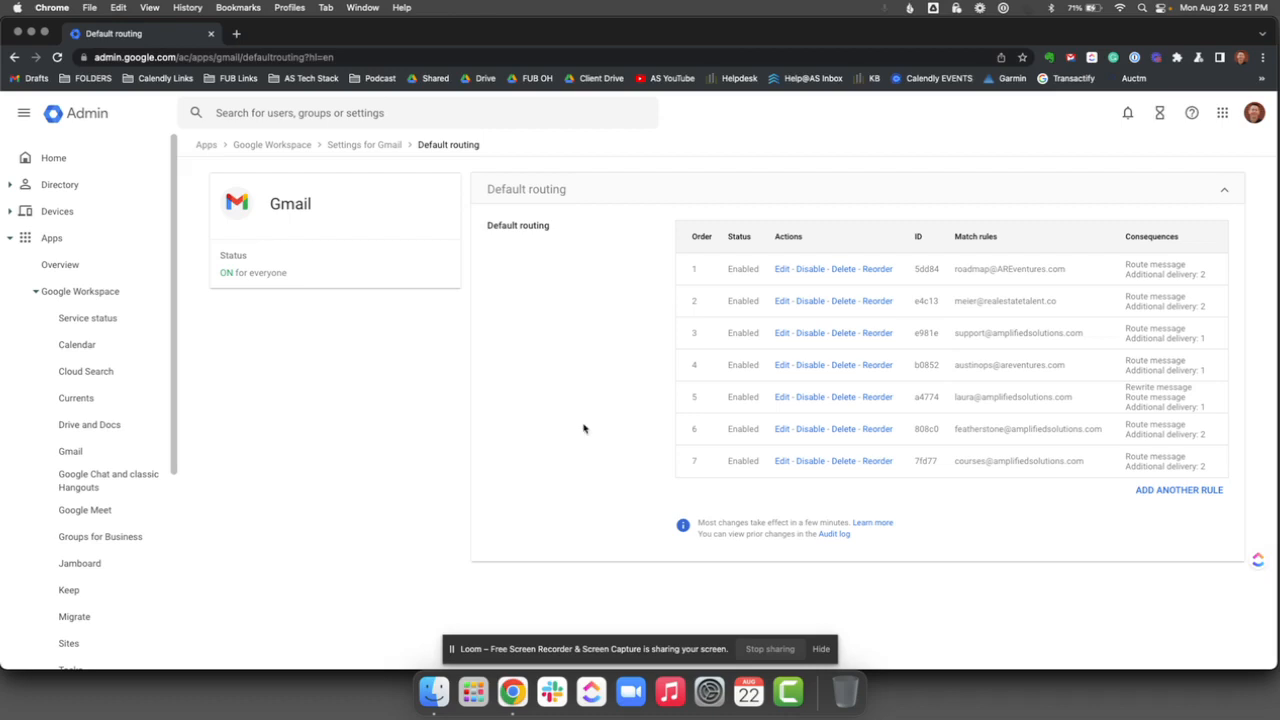
Step: Start another default routing rule and enter the email address of the single recipient to match
{"action": "left_click", "coordinate": [1171, 491]}
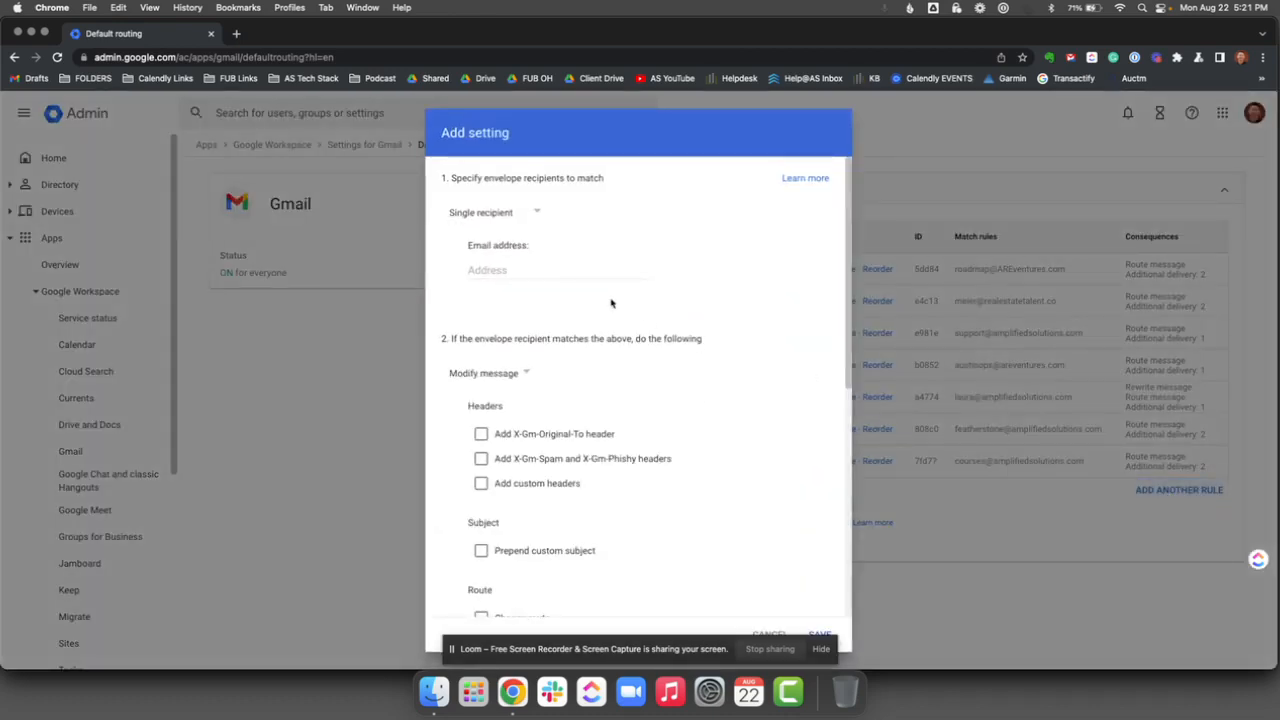
{"action": "left_click", "coordinate": [517, 269]}
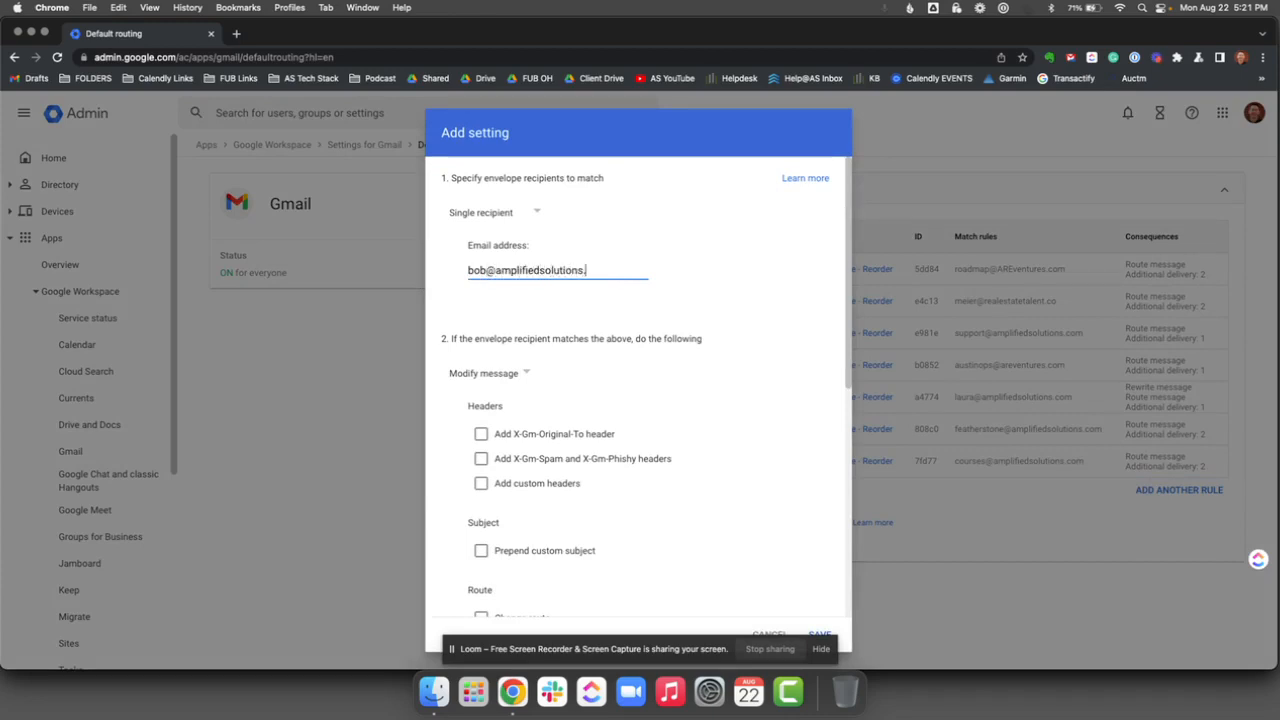
Step: Enable delivery to more recipients in the new routing rule
{"action": "scroll", "coordinate": [527, 389], "scroll_direction": "down", "scroll_amount": 3}
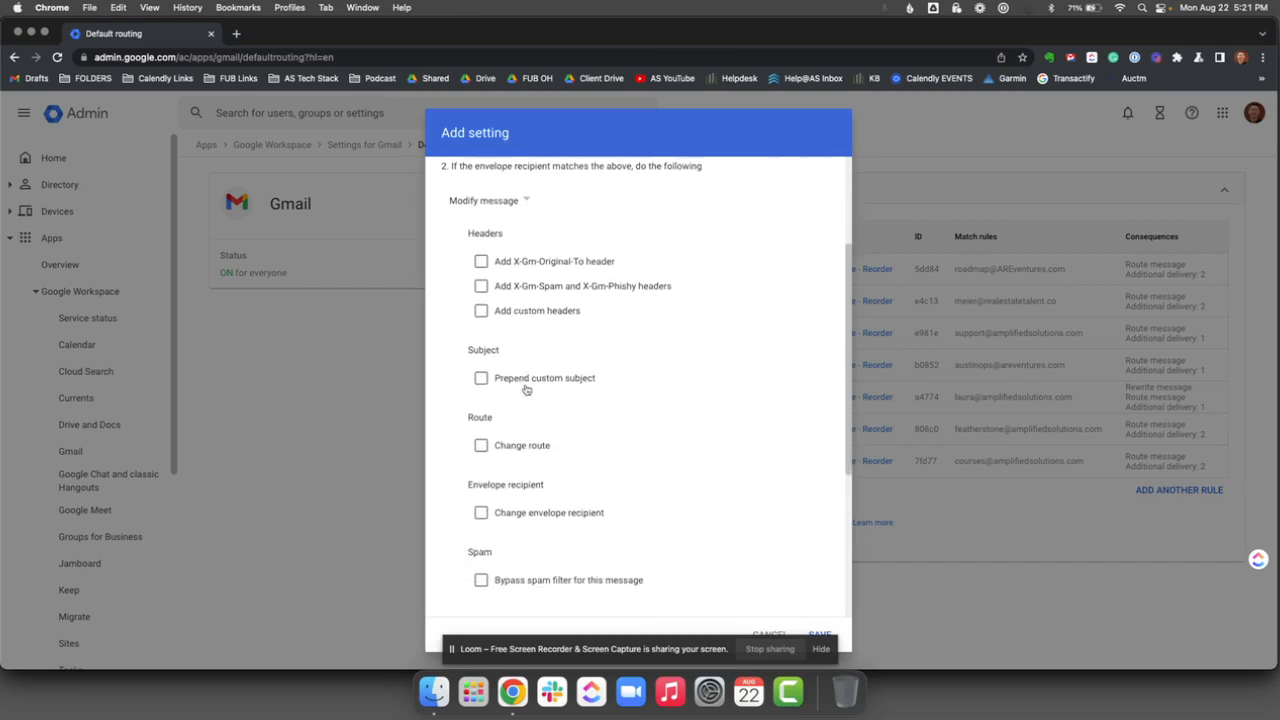
{"action": "scroll", "coordinate": [527, 389], "scroll_direction": "down", "scroll_amount": 5}
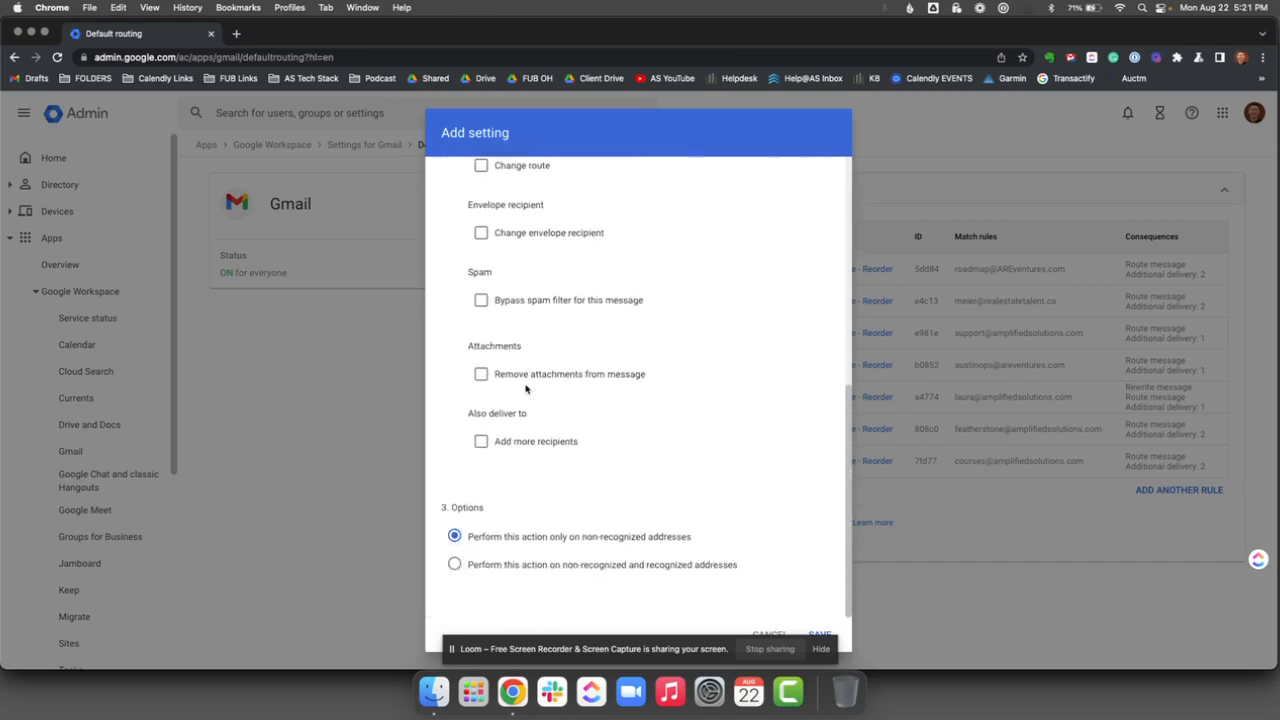
{"action": "left_click", "coordinate": [481, 443]}
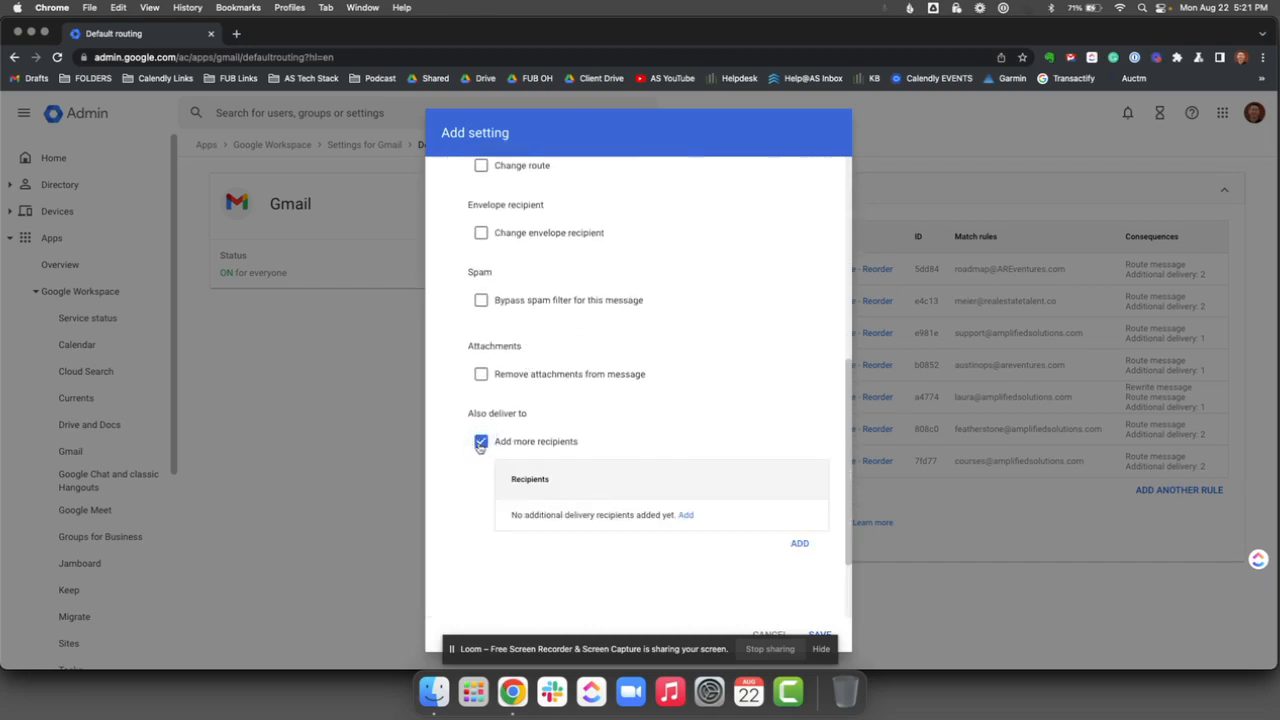
Step: Try to add an additional delivery recipient to the routing rule
{"action": "left_click", "coordinate": [686, 515]}
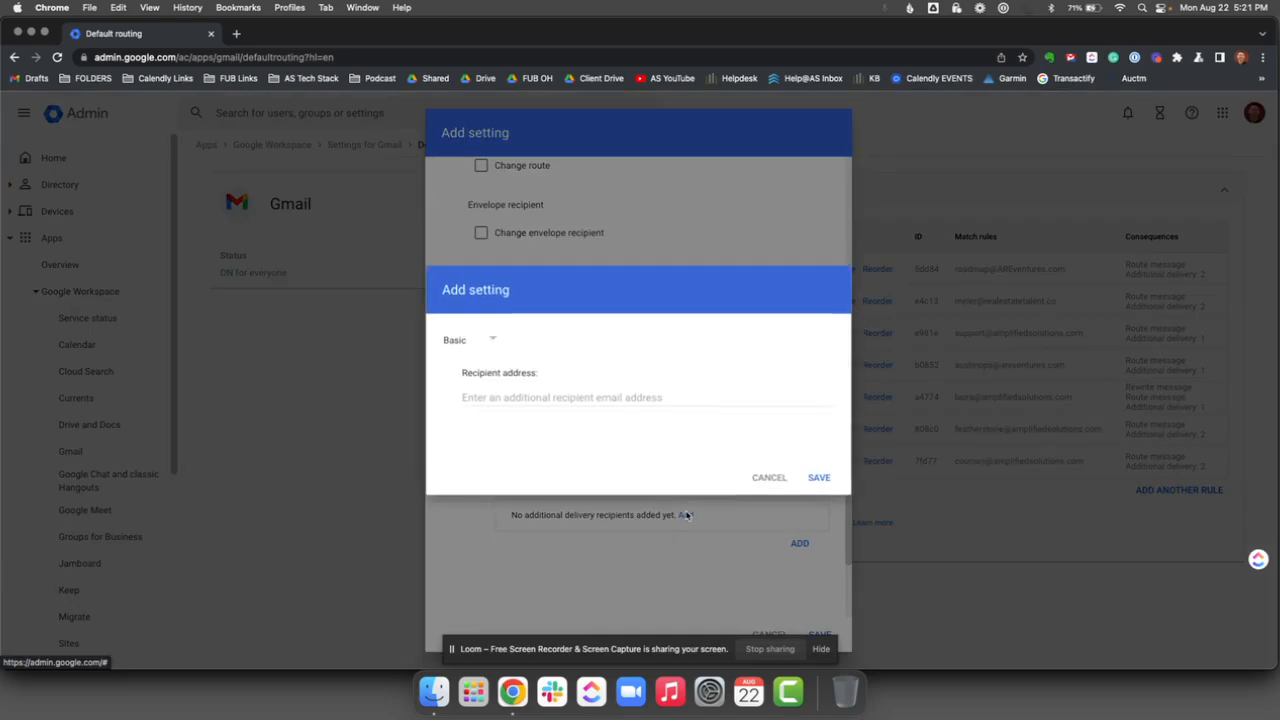
{"action": "left_click", "coordinate": [574, 401]}
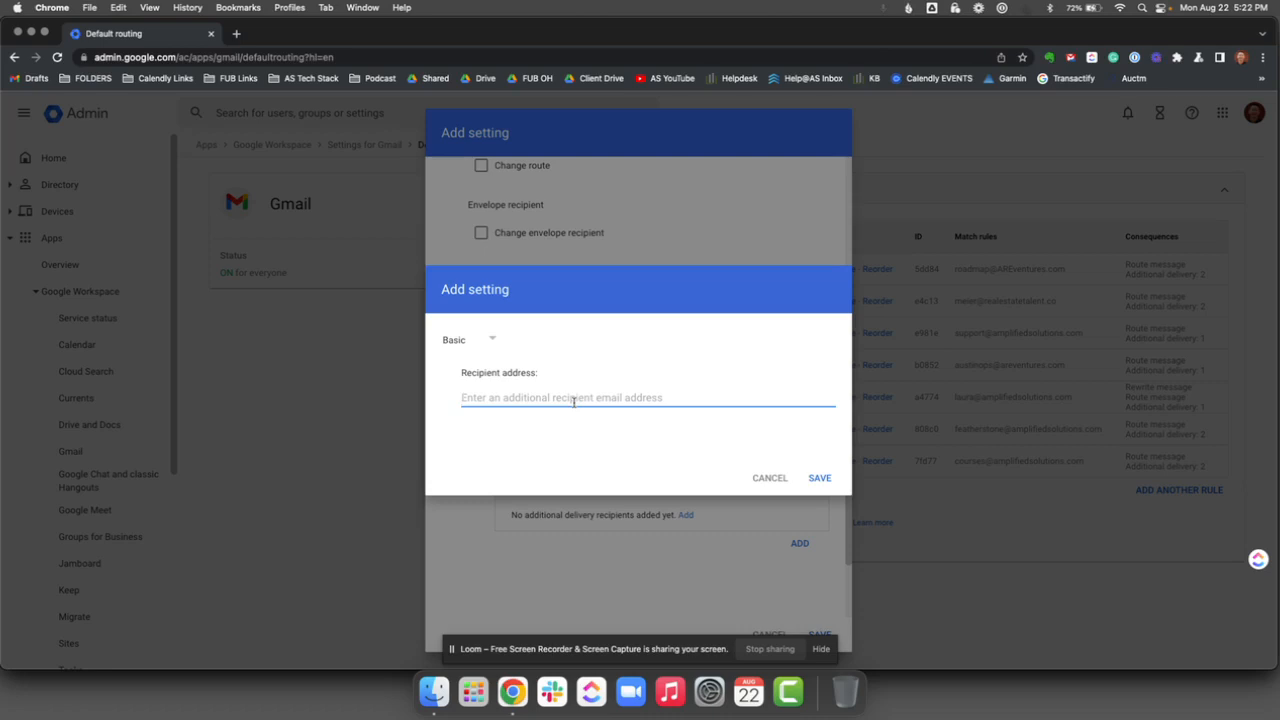
{"action": "left_click", "coordinate": [770, 478]}
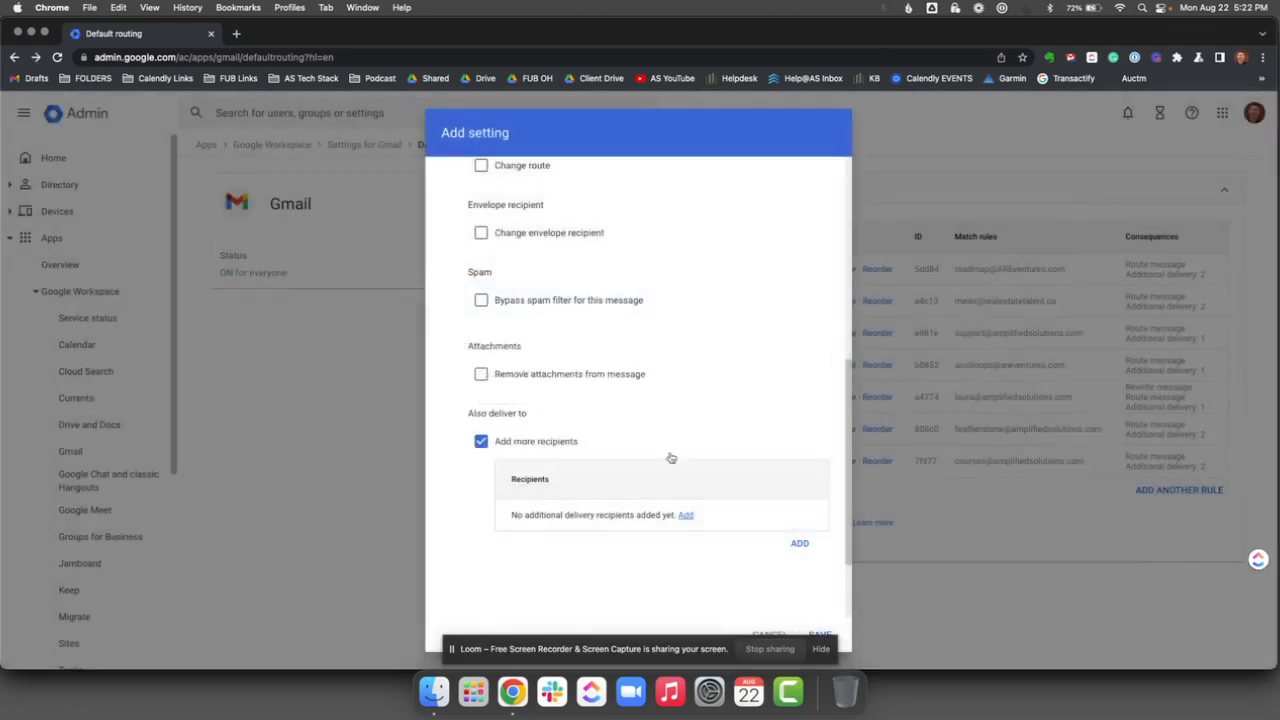
{"action": "scroll", "coordinate": [620, 430], "scroll_direction": "down", "scroll_amount": 1}
{"action": "scroll", "coordinate": [595, 413], "scroll_direction": "down", "scroll_amount": 2}
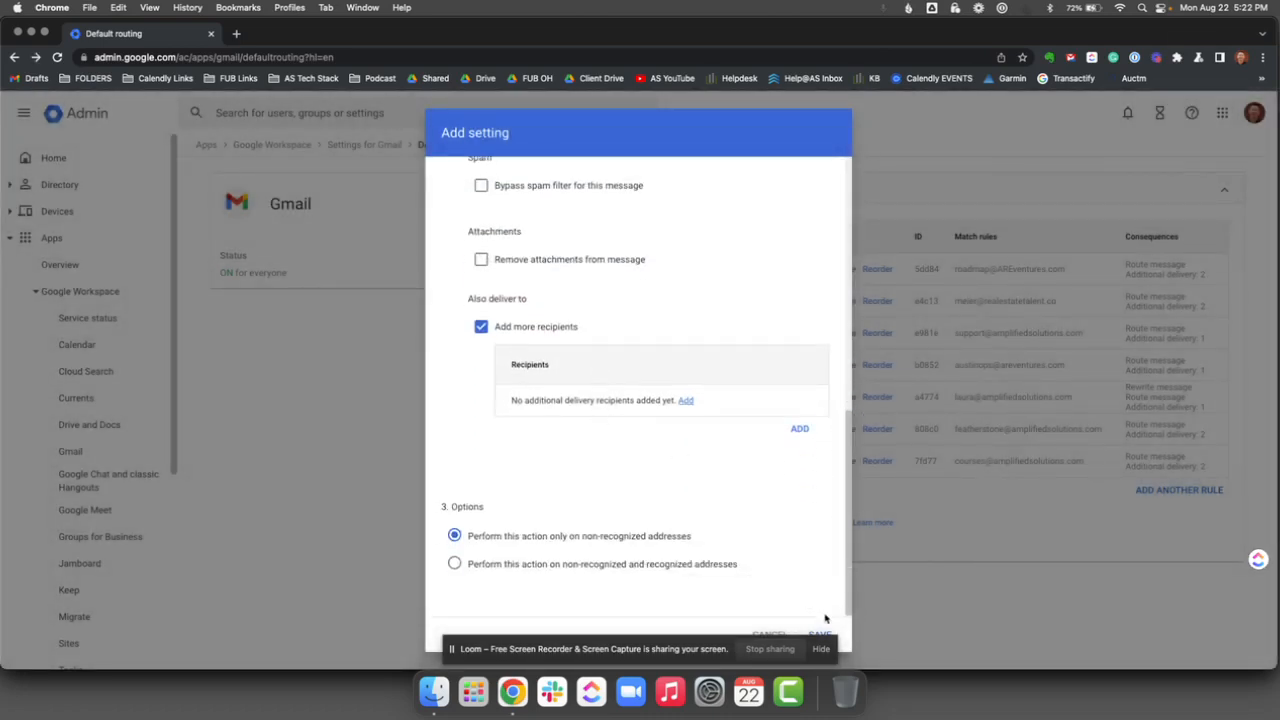